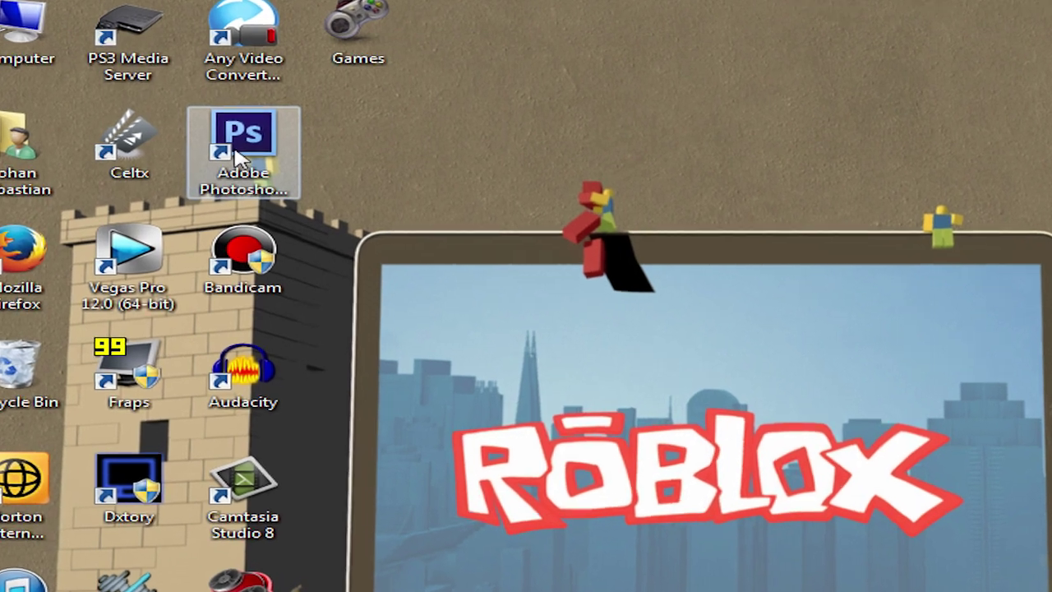
# - Launch Adobe Photoshop CS6 from its desktop shortcut
pyautogui.doubleClick(215, 130)
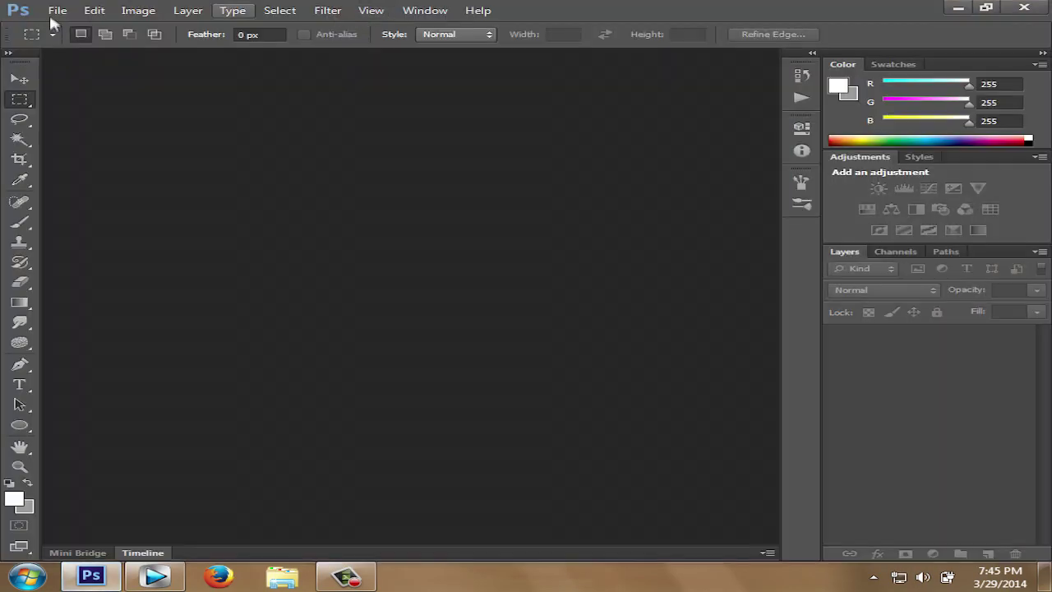
# - Create a new 1280 × 720 px document named 'Roblox Thumbnail' with a transparent background
pyautogui.click(56, 11)
pyautogui.click(76, 28)
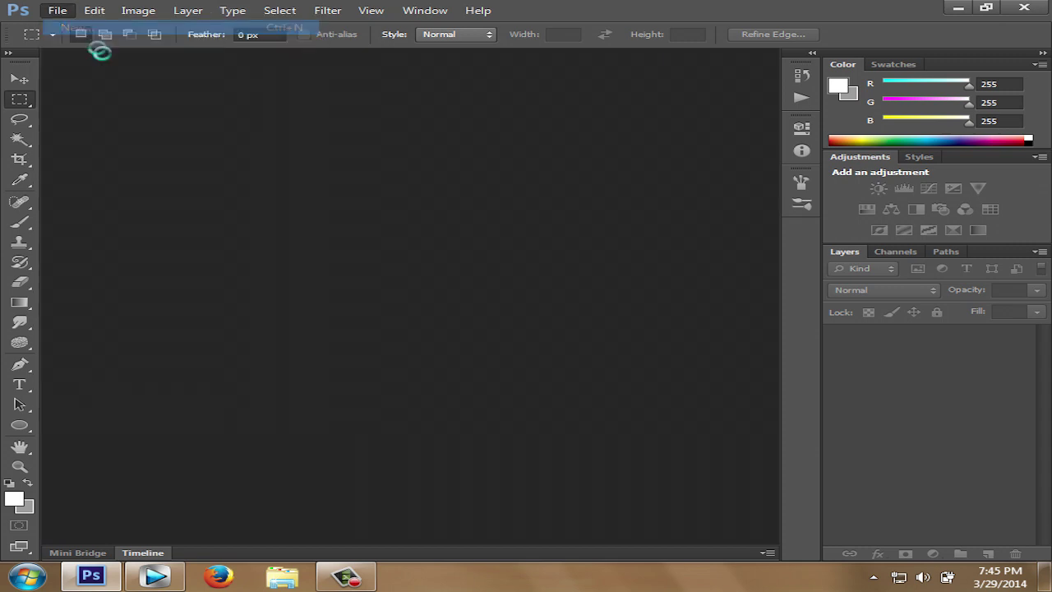
pyautogui.press('Tab')
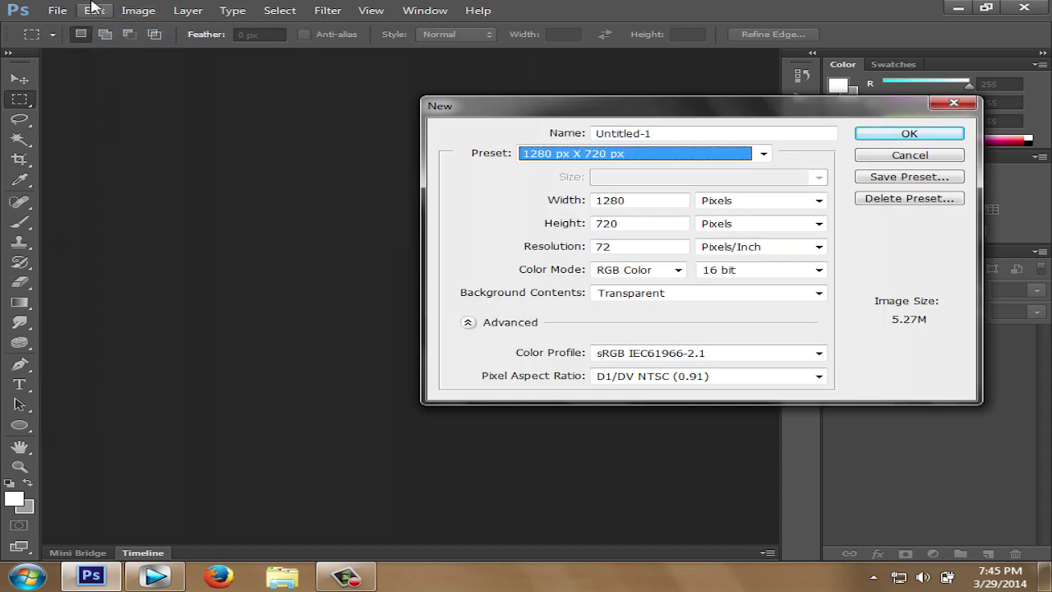
pyautogui.hotkey('shift', 'Tab')
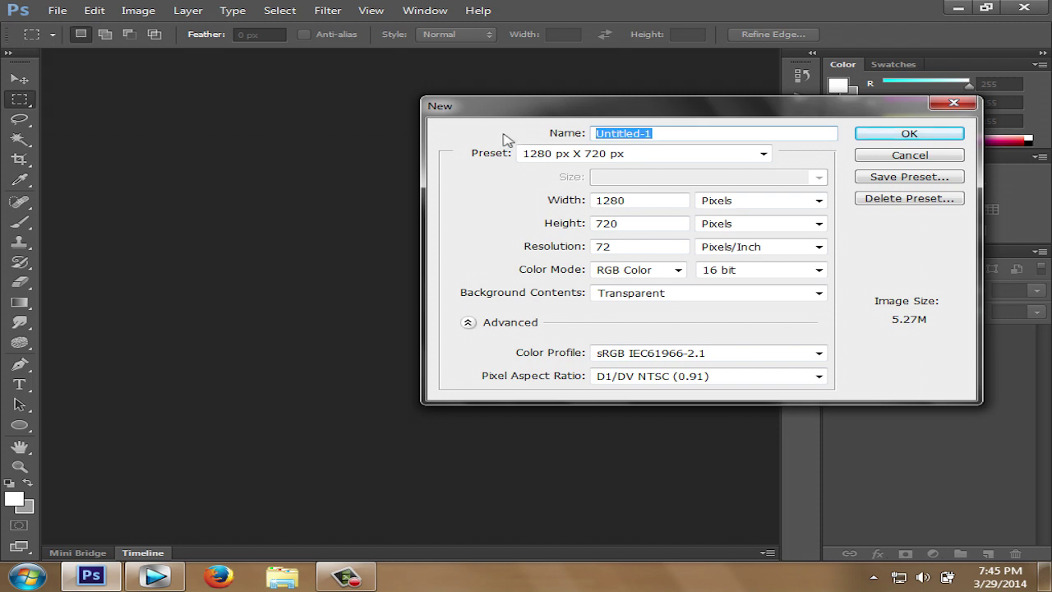
pyautogui.write('rOB')
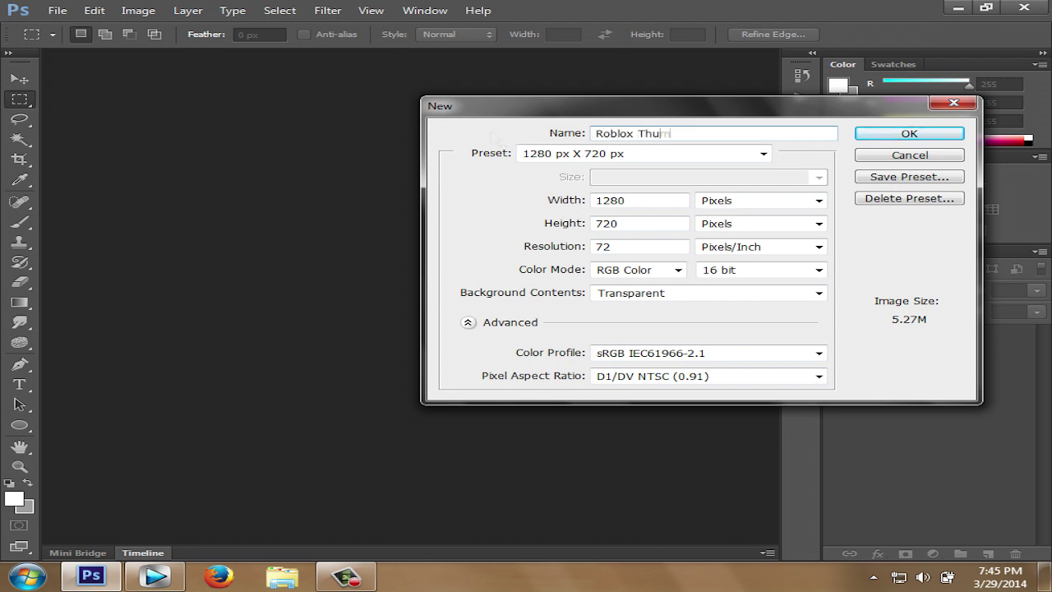
pyautogui.click(764, 153)
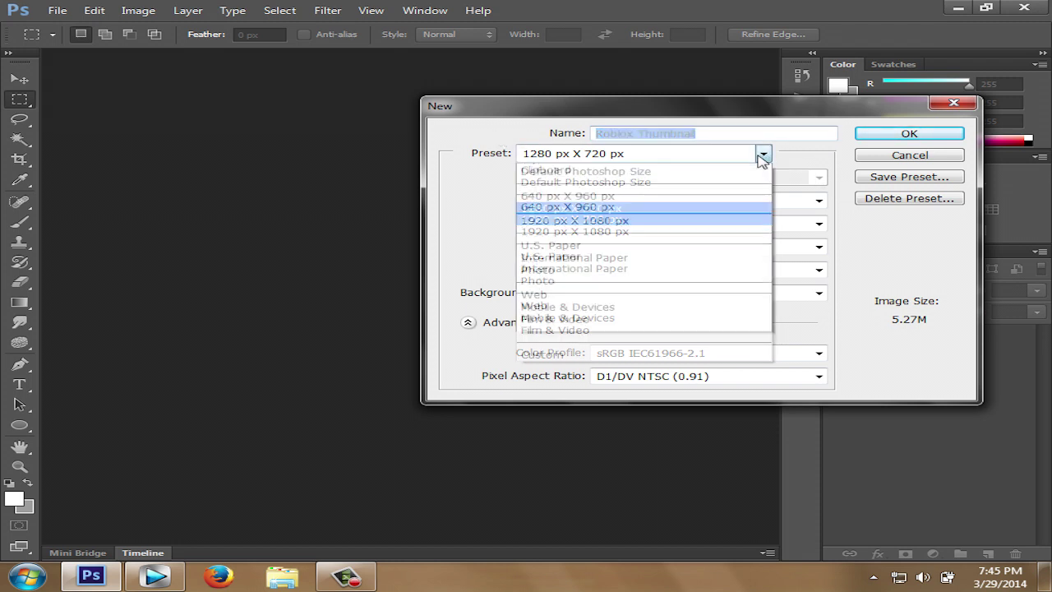
pyautogui.click(720, 231)
pyautogui.click(707, 155)
pyautogui.click(699, 218)
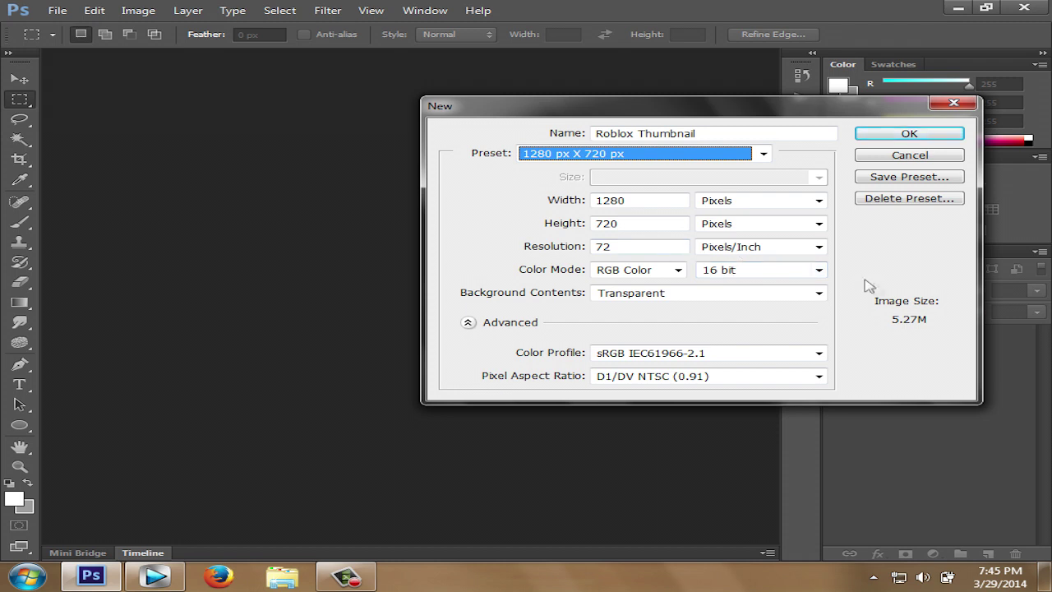
pyautogui.click(824, 294)
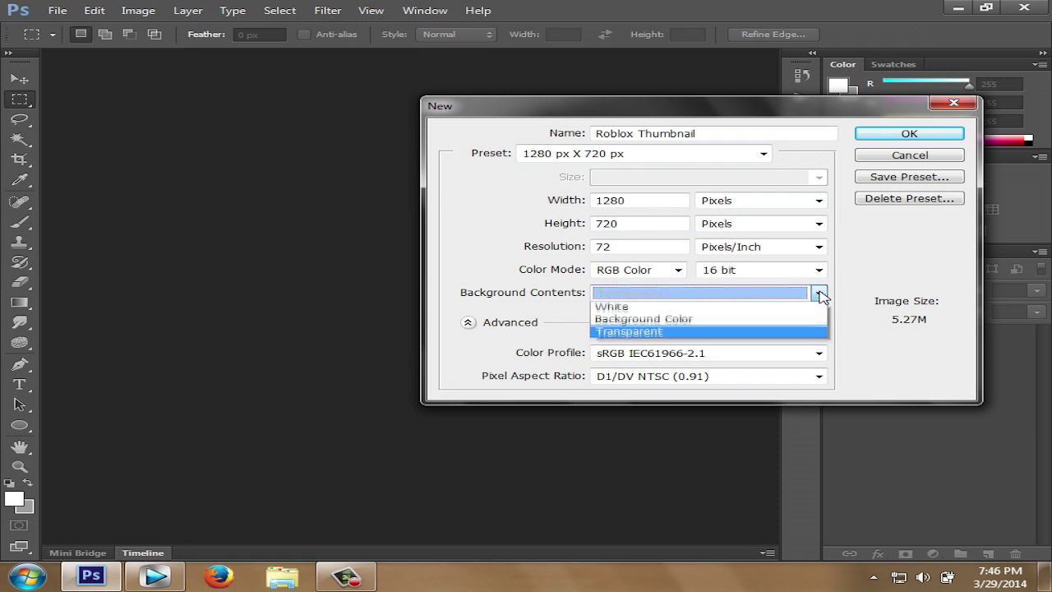
pyautogui.click(820, 334)
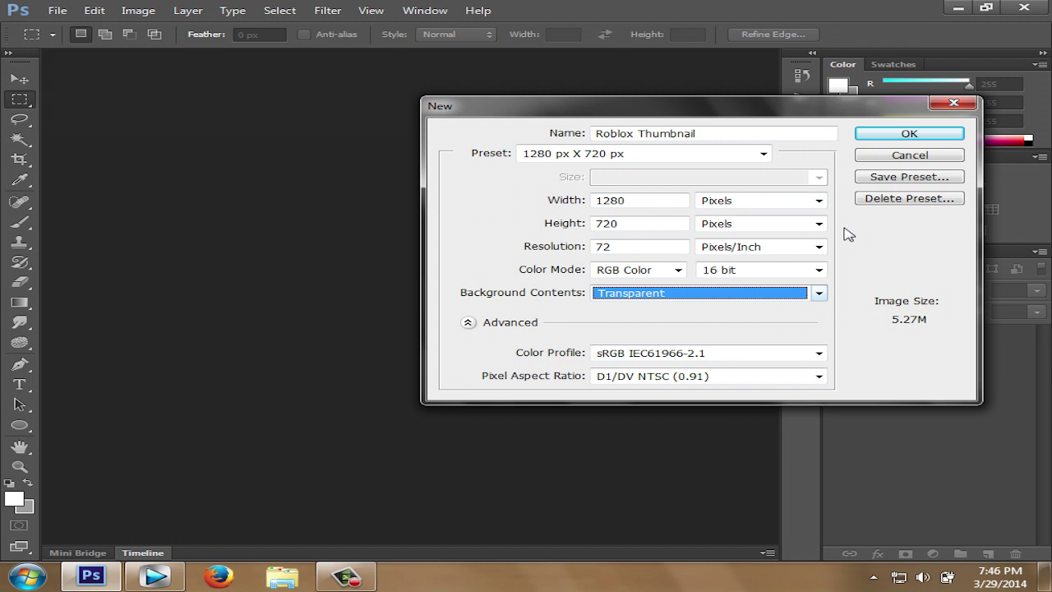
pyautogui.click(887, 134)
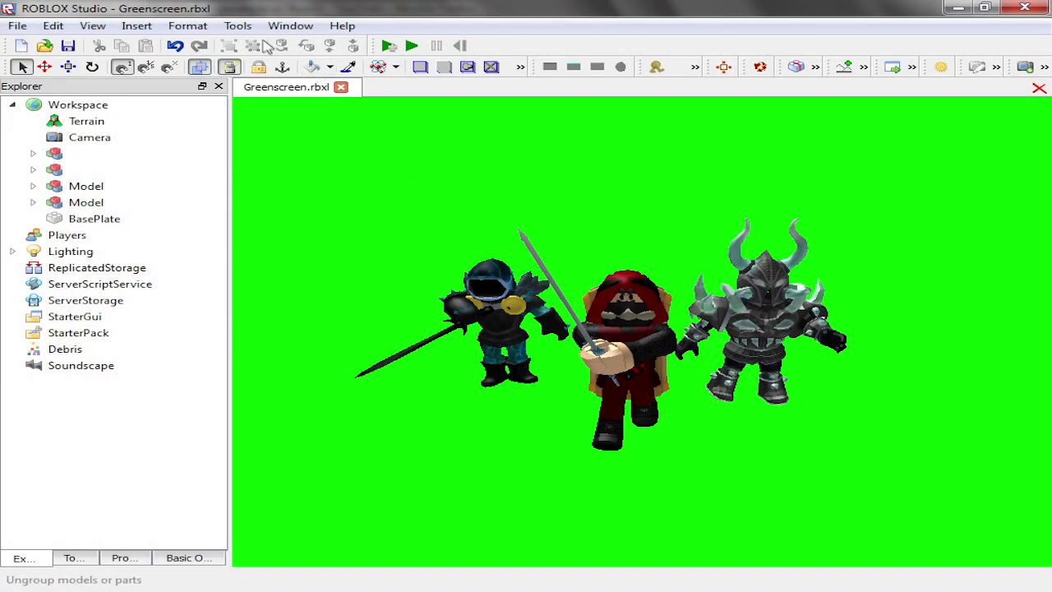
# - Take a ROBLOX Studio screenshot of the warriors on green and open the saved-screenshots folder
pyautogui.click(238, 26)
pyautogui.click(282, 113)
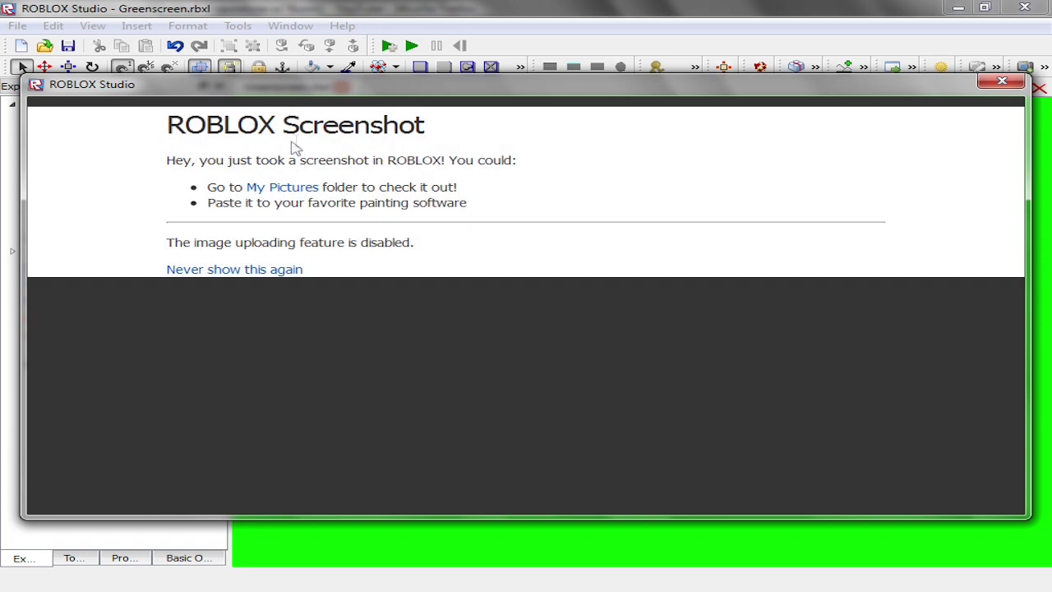
pyautogui.click(306, 188)
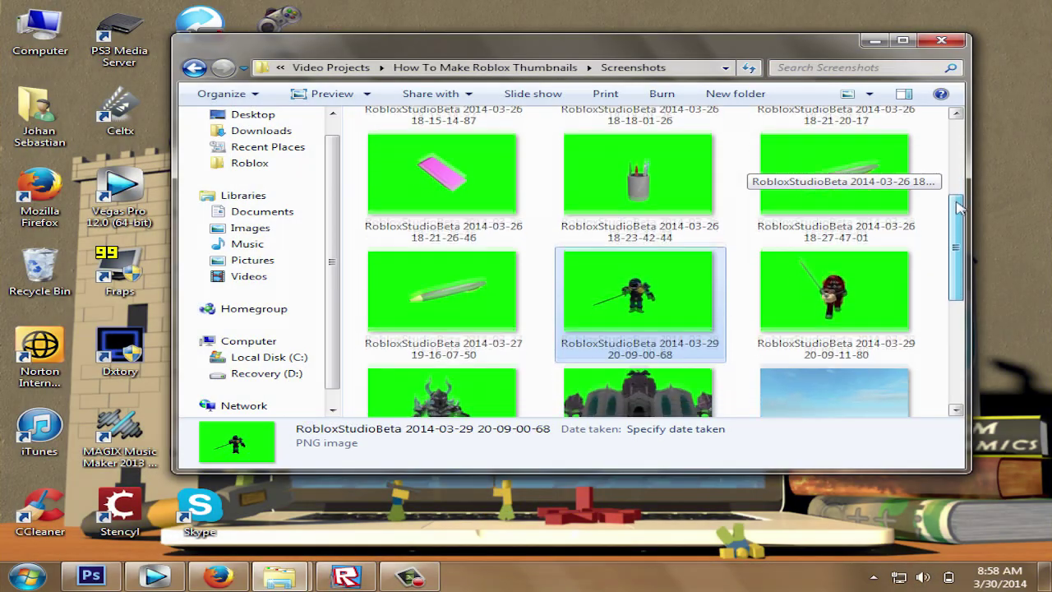
# - Open the knight screenshot, duplicate its Background layer, and delete the Magic Wand-selected green backdrop
pyautogui.moveTo(724, 232); pyautogui.dragTo(489, 56)
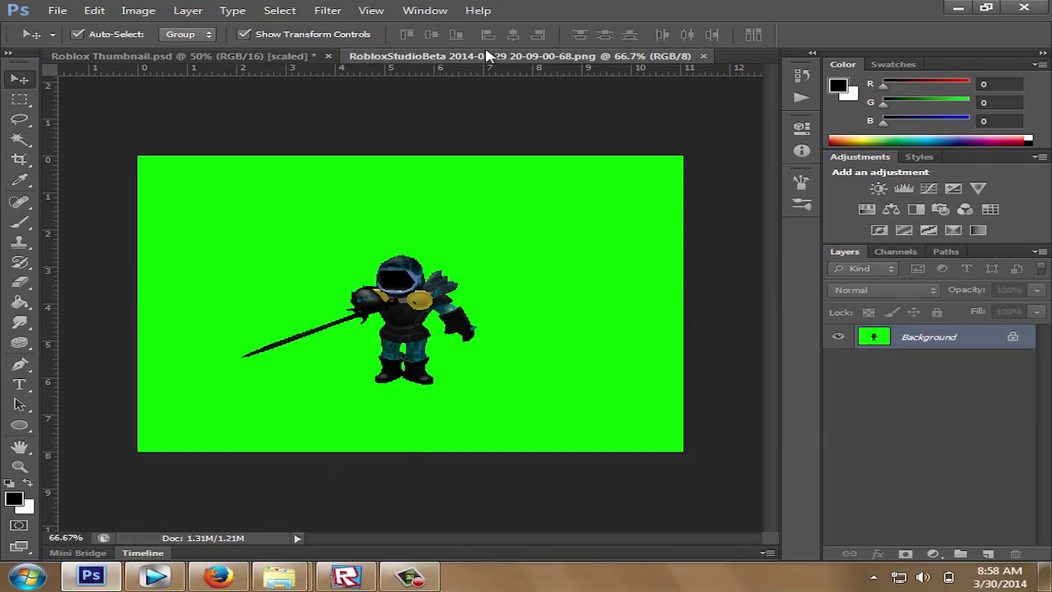
pyautogui.moveTo(916, 335); pyautogui.dragTo(989, 556)
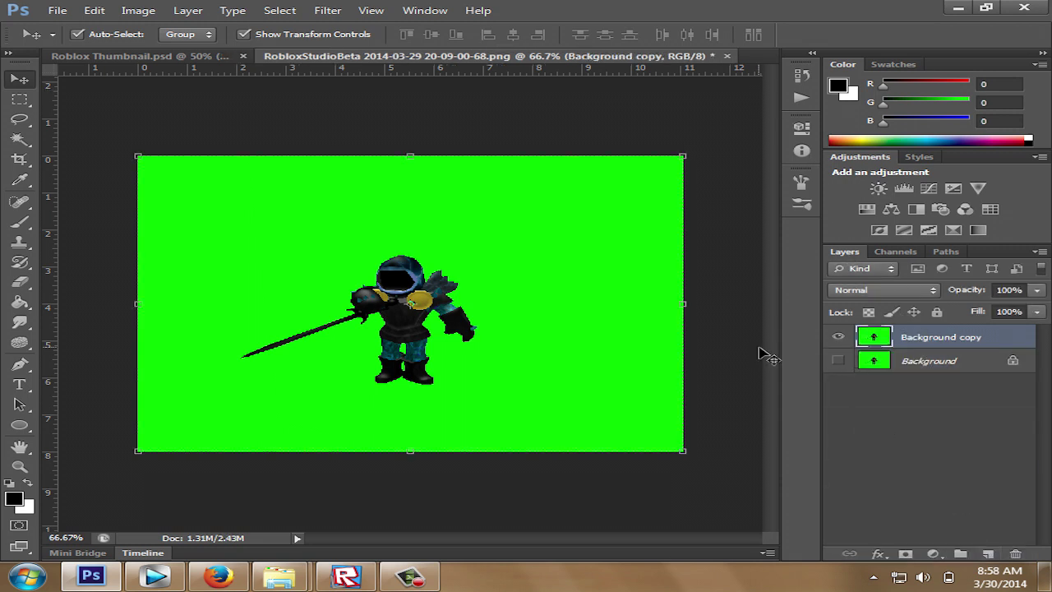
pyautogui.click(20, 140)
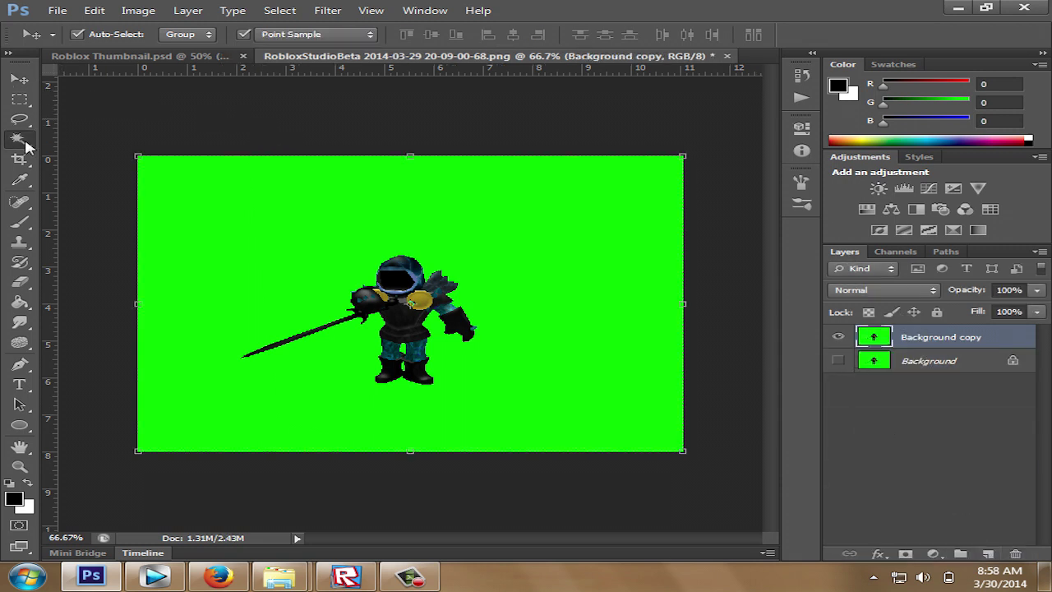
pyautogui.click(349, 210)
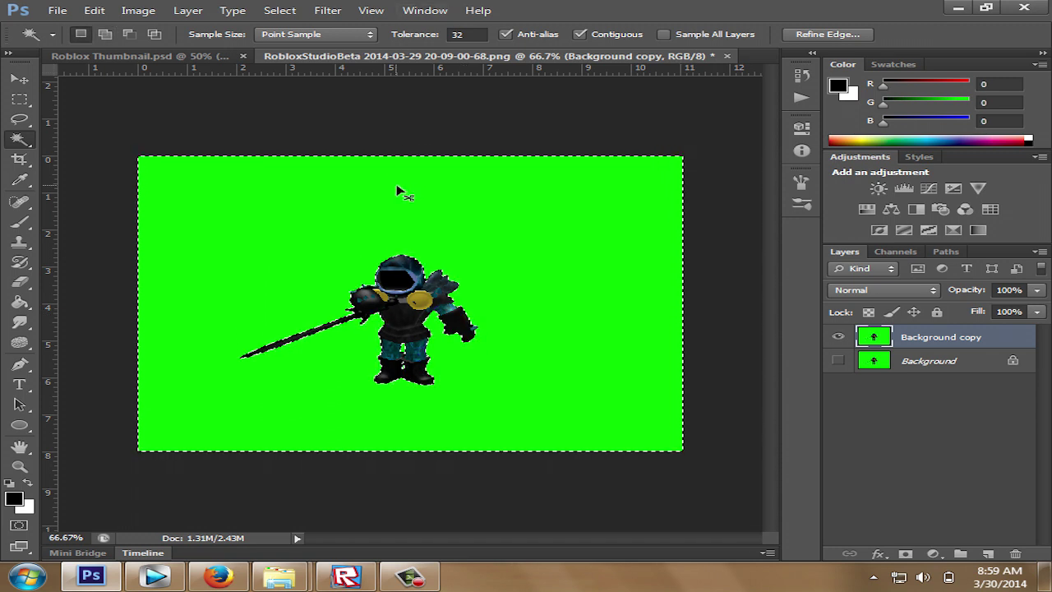
pyautogui.press('Delete')
# - Undo the deletion and cut the green backdrop away with Edit > Cut instead
pyautogui.hotkey('ctrl', 'z')
pyautogui.click(93, 10)
pyautogui.click(223, 97)
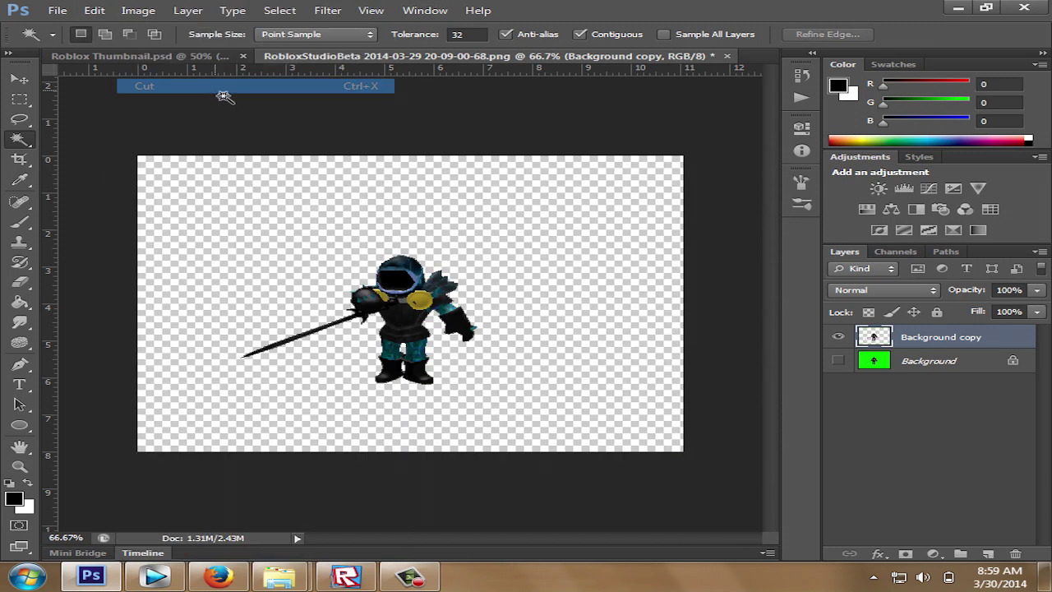
# - Marquee-select and copy the knight, then return to the Roblox Thumbnail document
pyautogui.press('v')
pyautogui.click(20, 98)
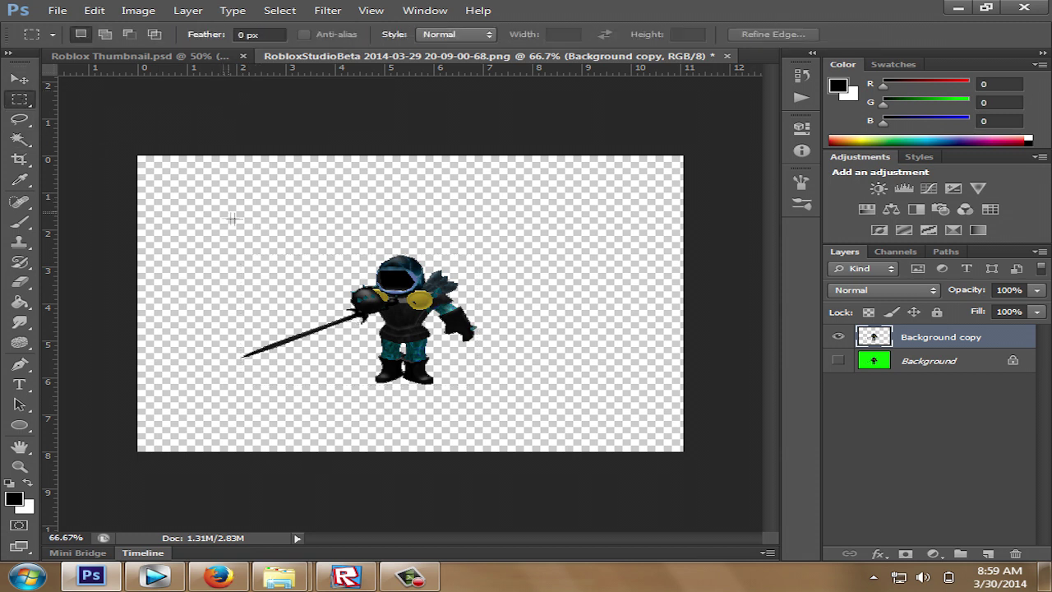
pyautogui.moveTo(213, 208); pyautogui.dragTo(564, 409)
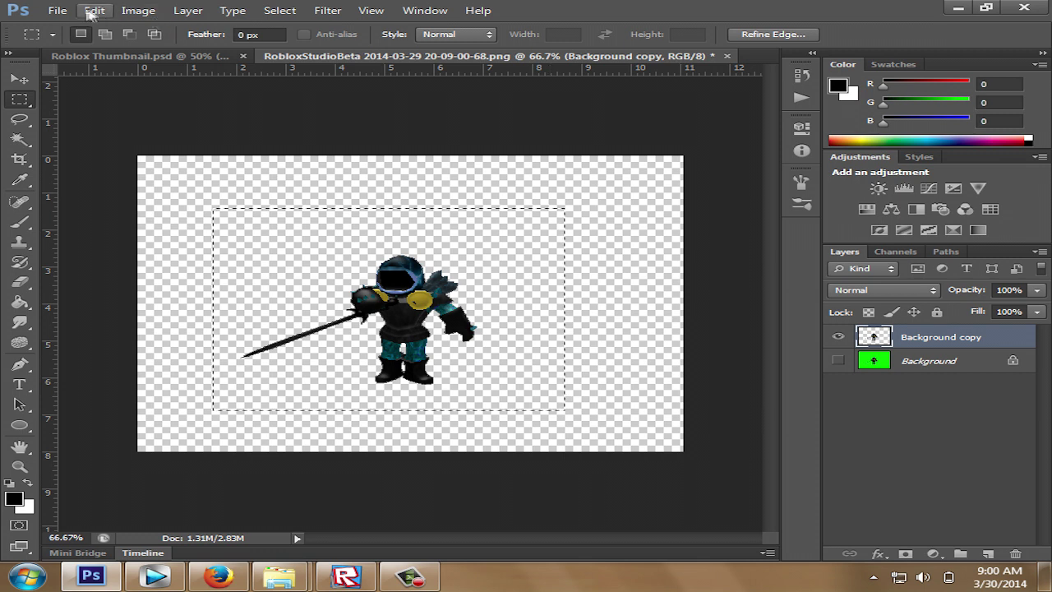
pyautogui.click(94, 11)
pyautogui.click(164, 101)
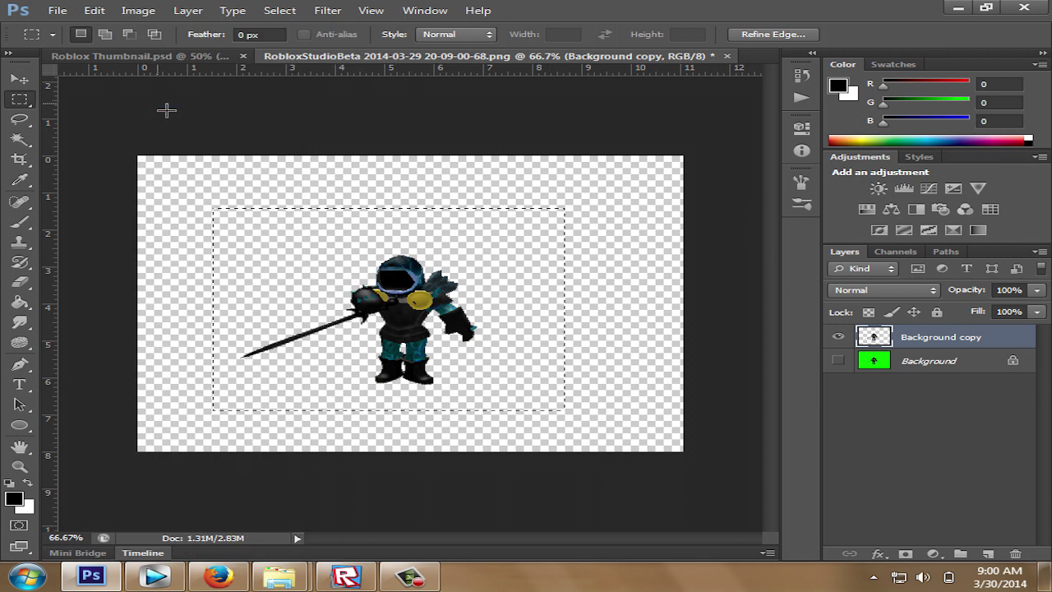
pyautogui.click(136, 55)
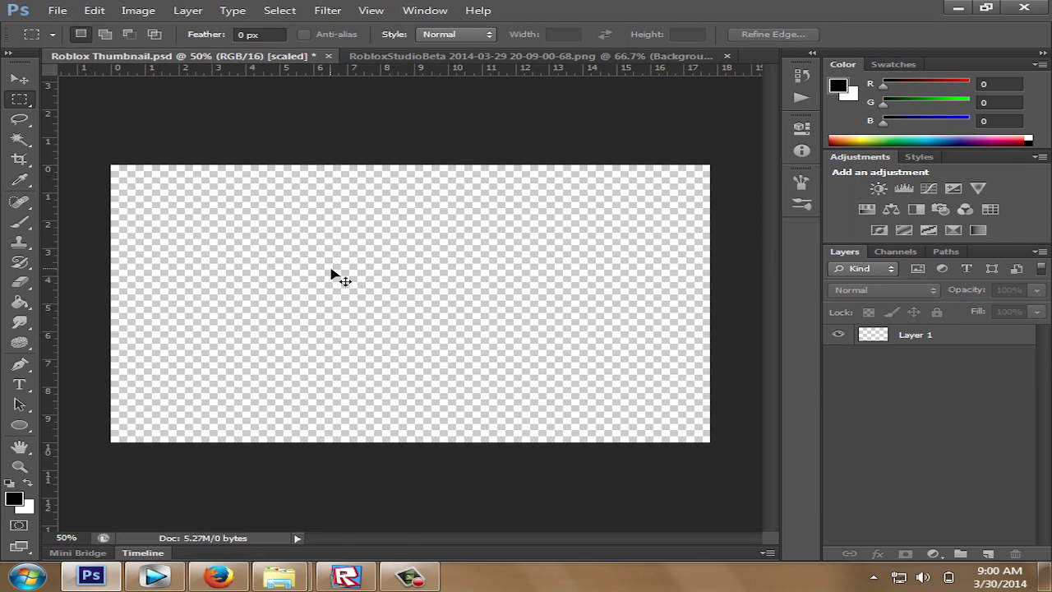
# - Bring the cut-out knight into the thumbnail as the Background copy layer, placed left-centre
pyautogui.hotkey('ctrl', 'v')
pyautogui.hotkey('ctrl', 'alt', 'z')
pyautogui.click(93, 10)
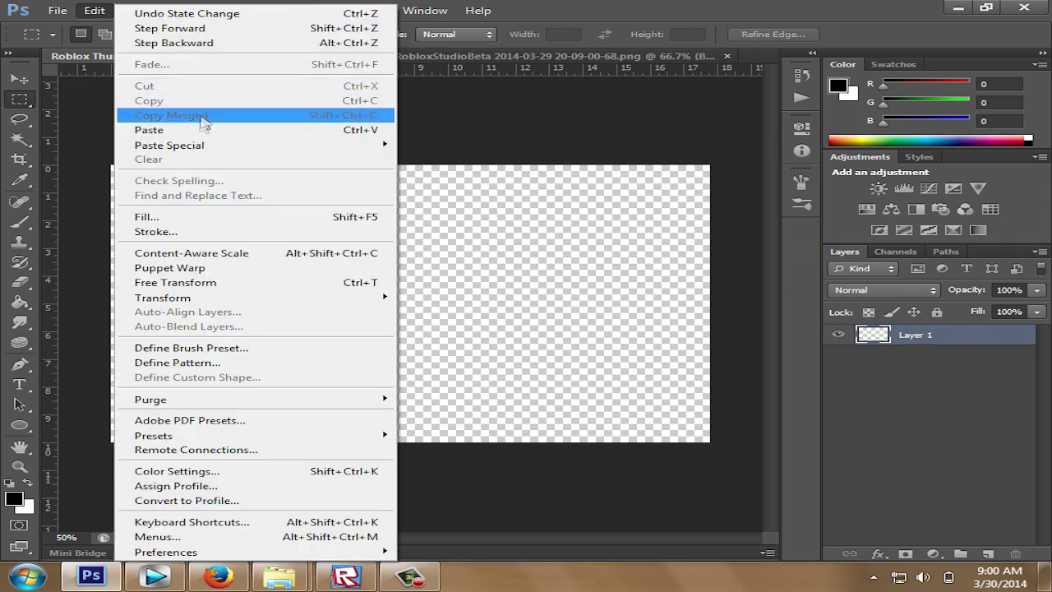
pyautogui.click(206, 130)
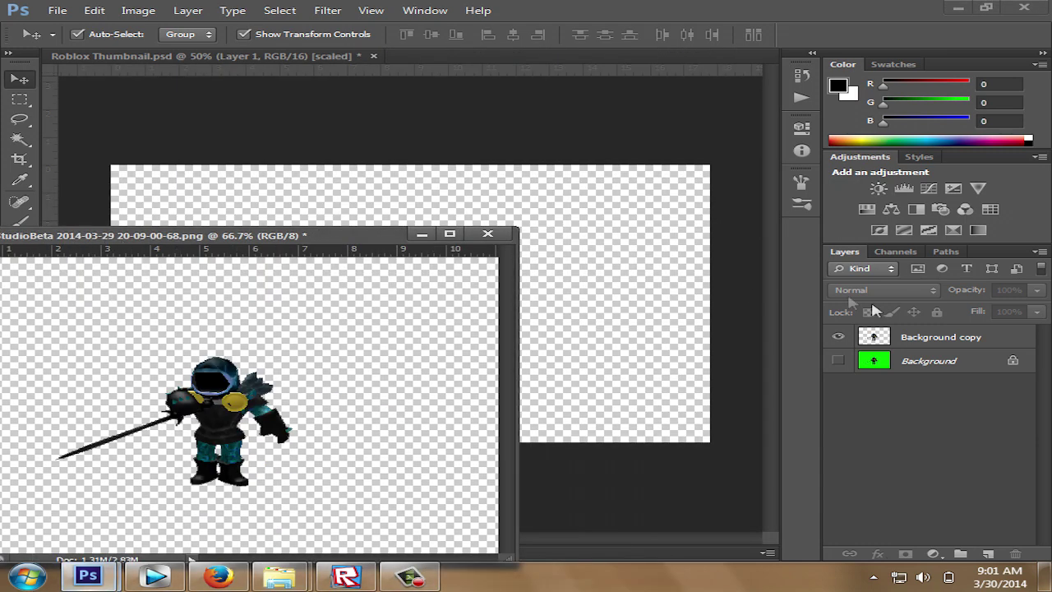
pyautogui.moveTo(892, 338); pyautogui.dragTo(559, 283)
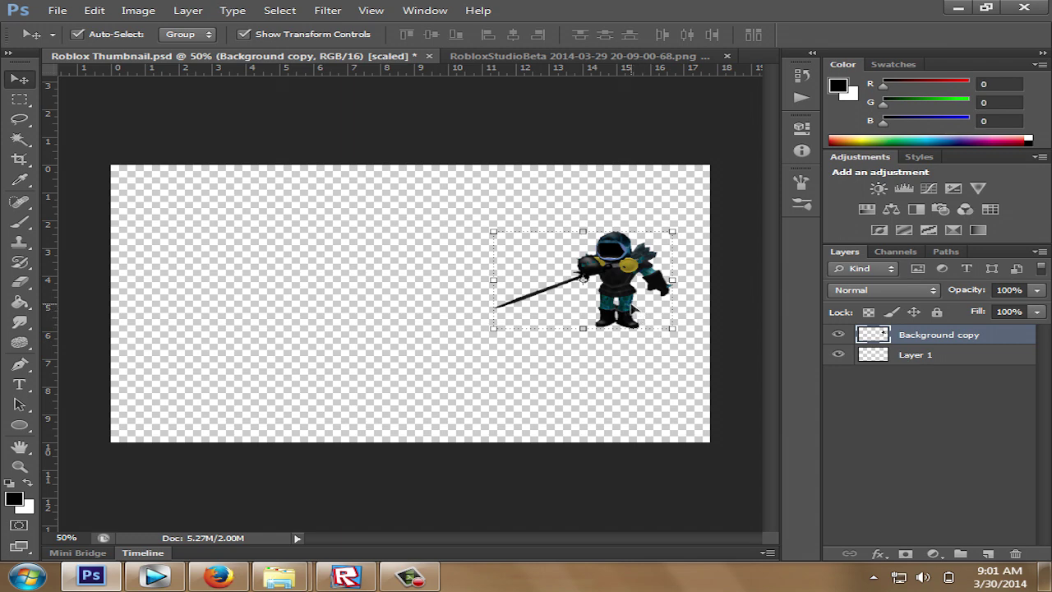
pyautogui.moveTo(640, 316); pyautogui.dragTo(427, 341)
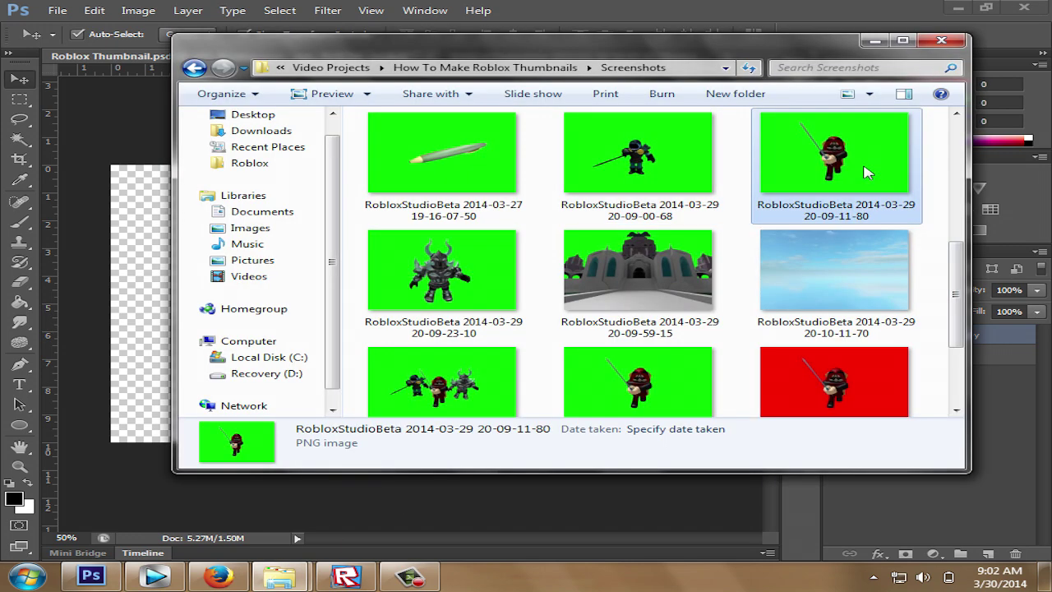
pyautogui.scroll(-1, 888, 124)
# - Paste the sky image into the thumbnail, stretch it to fill the canvas, and send it beneath the knight
pyautogui.keyDown('shift'); pyautogui.click(787, 263); pyautogui.keyUp('shift')
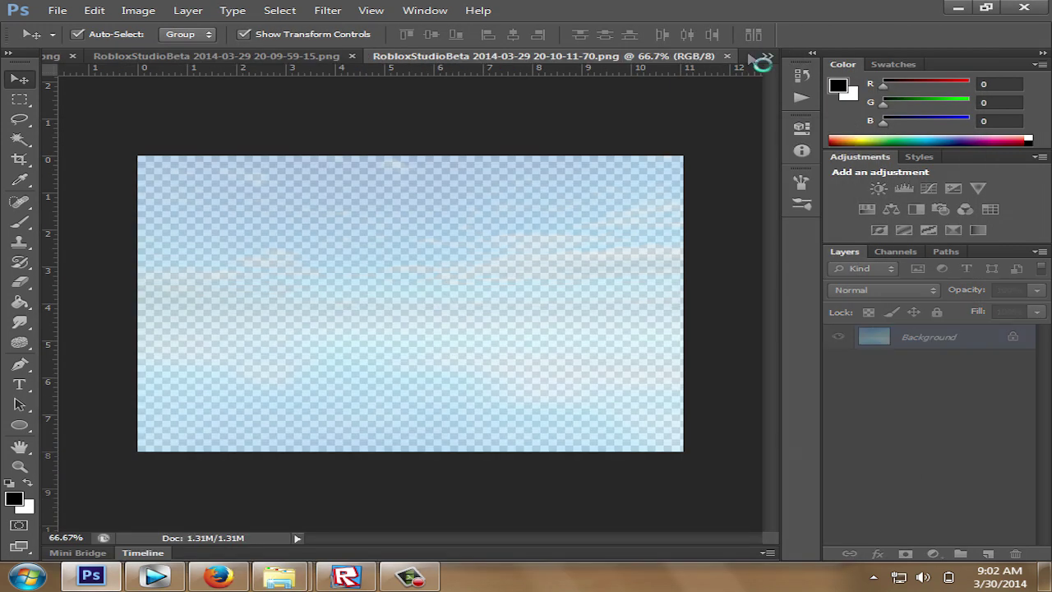
pyautogui.press('m')
pyautogui.hotkey('ctrl', 'a')
pyautogui.click(767, 55)
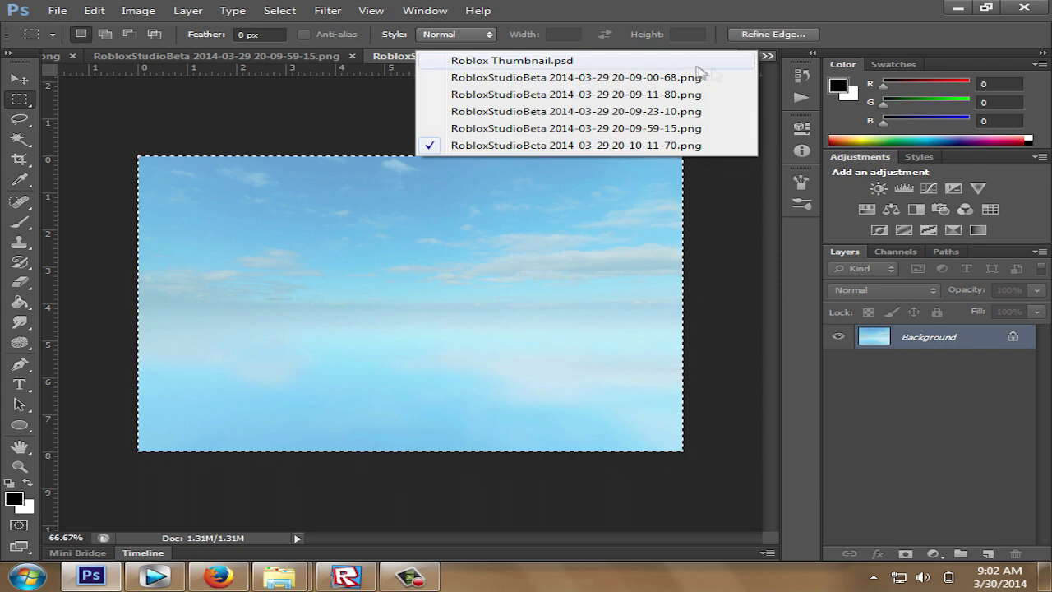
pyautogui.click(493, 65)
pyautogui.hotkey('ctrl', 'v')
pyautogui.press('v')
pyautogui.moveTo(421, 304); pyautogui.dragTo(315, 276)
pyautogui.moveTo(519, 387); pyautogui.dragTo(710, 442)
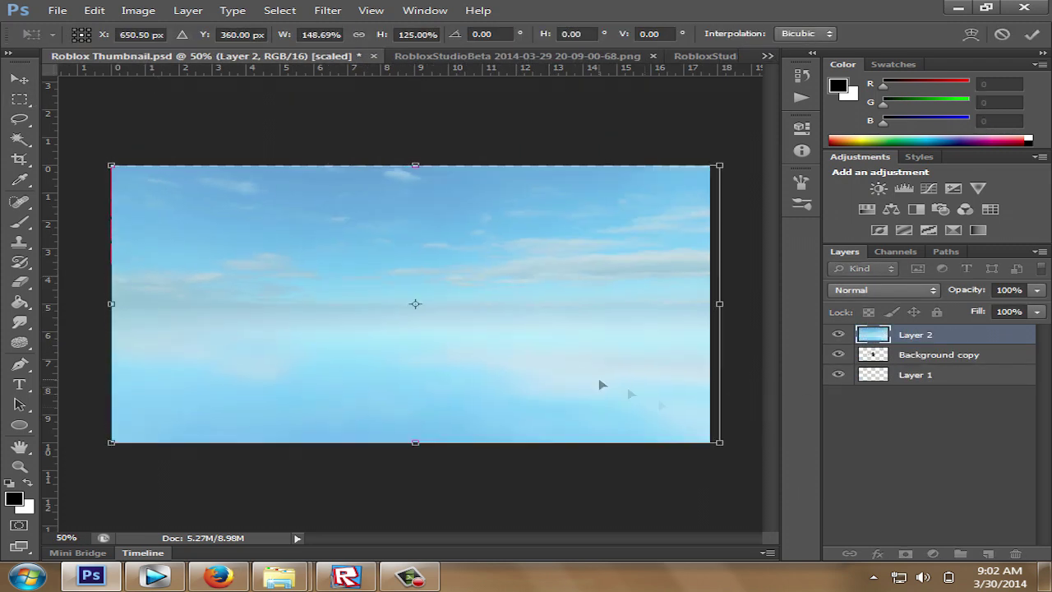
pyautogui.press('Return')
pyautogui.hotkey('ctrl', '[')
# - Cut the red warrior out of its green screenshot and paste it as the top thumbnail layer
pyautogui.hotkey('ctrl', 'Tab')
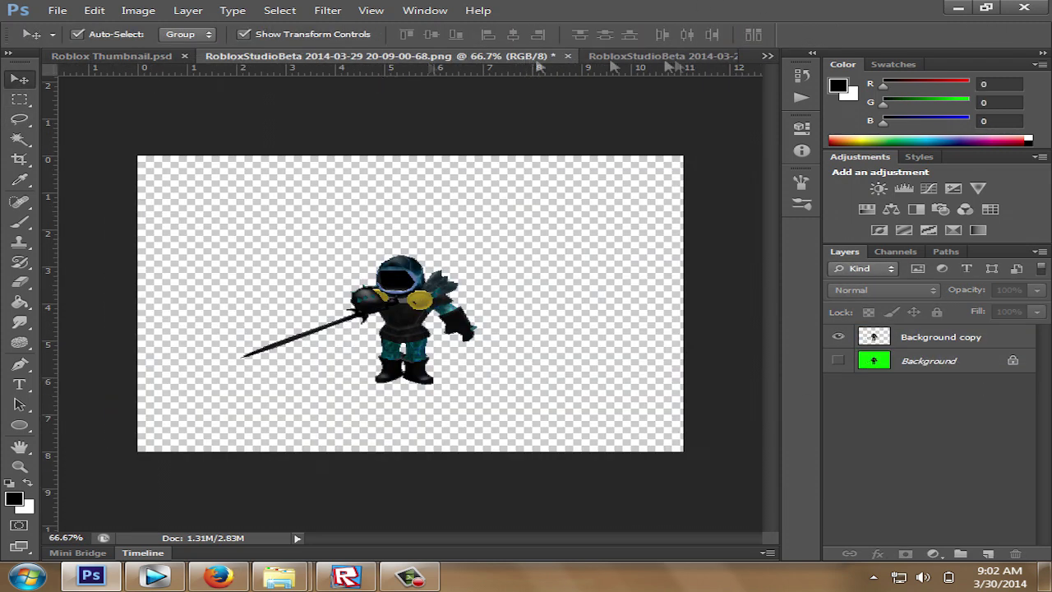
pyautogui.hotkey('ctrl', 'Tab')
pyautogui.press('w')
pyautogui.click(615, 194)
pyautogui.moveTo(913, 354); pyautogui.dragTo(846, 345)
pyautogui.click(839, 360)
pyautogui.press('Delete')
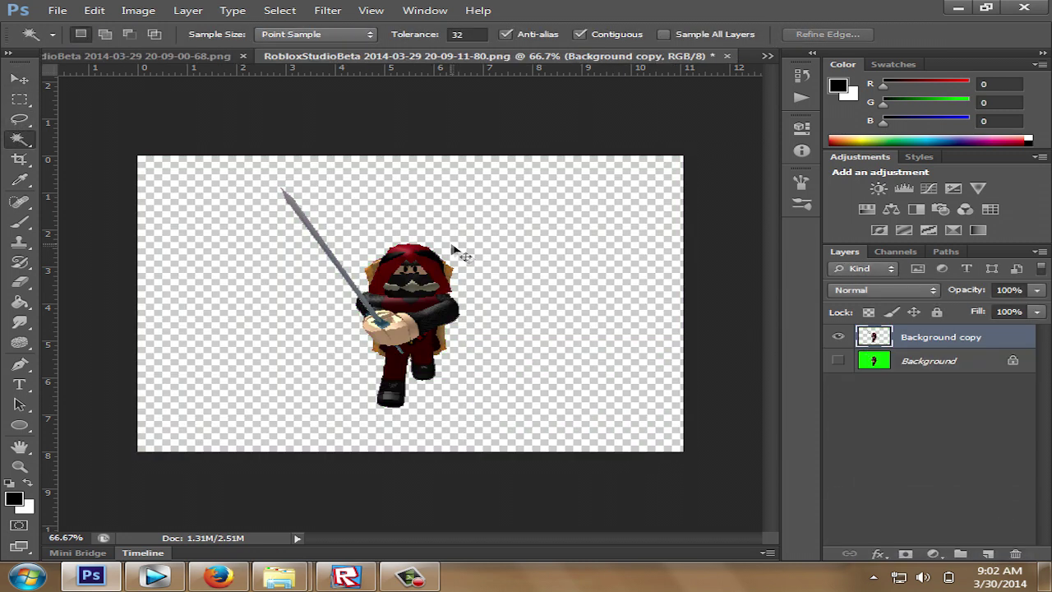
pyautogui.press('m')
pyautogui.moveTo(251, 183); pyautogui.dragTo(552, 376)
pyautogui.click(66, 56)
pyautogui.hotkey('ctrl', 'v')
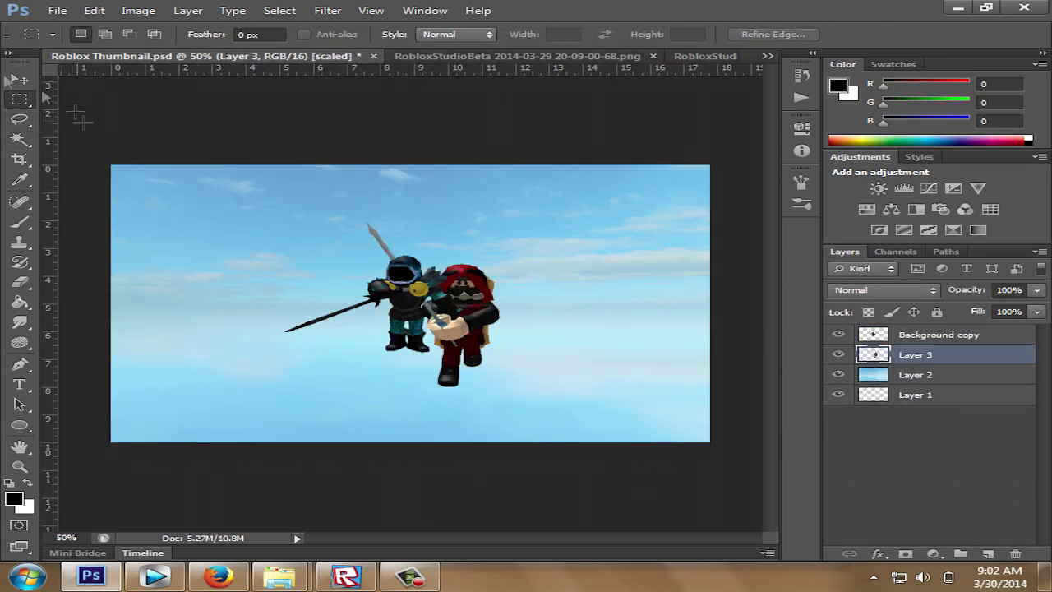
pyautogui.press('v')
pyautogui.hotkey('ctrl', ']')
# - Remove the green backdrop from the horned knight screenshot and copy the cut-out knight
pyautogui.click(705, 56)
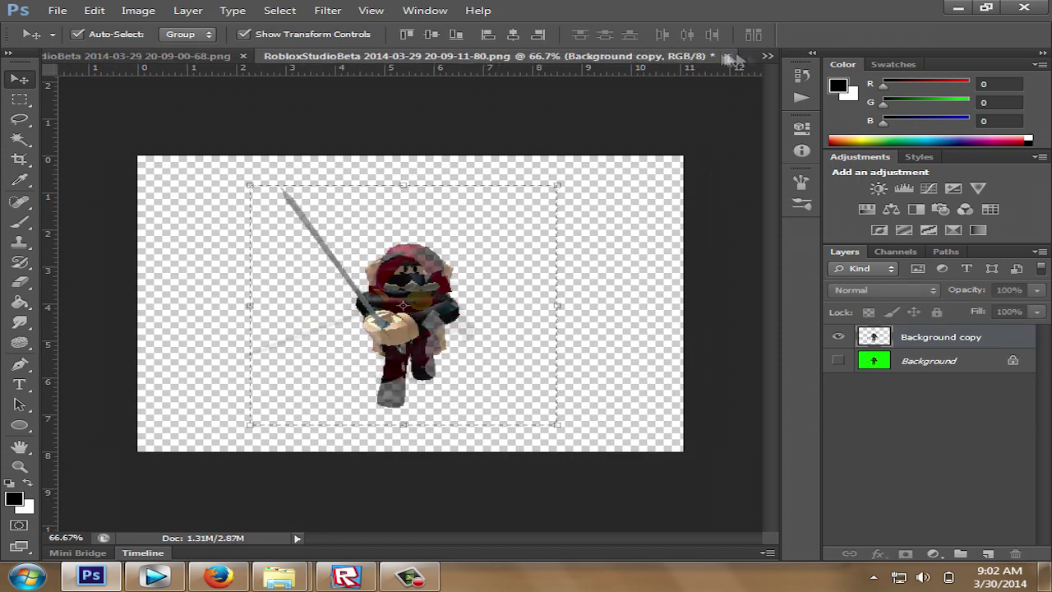
pyautogui.click(767, 56)
pyautogui.click(540, 112)
pyautogui.press('w')
pyautogui.click(608, 198)
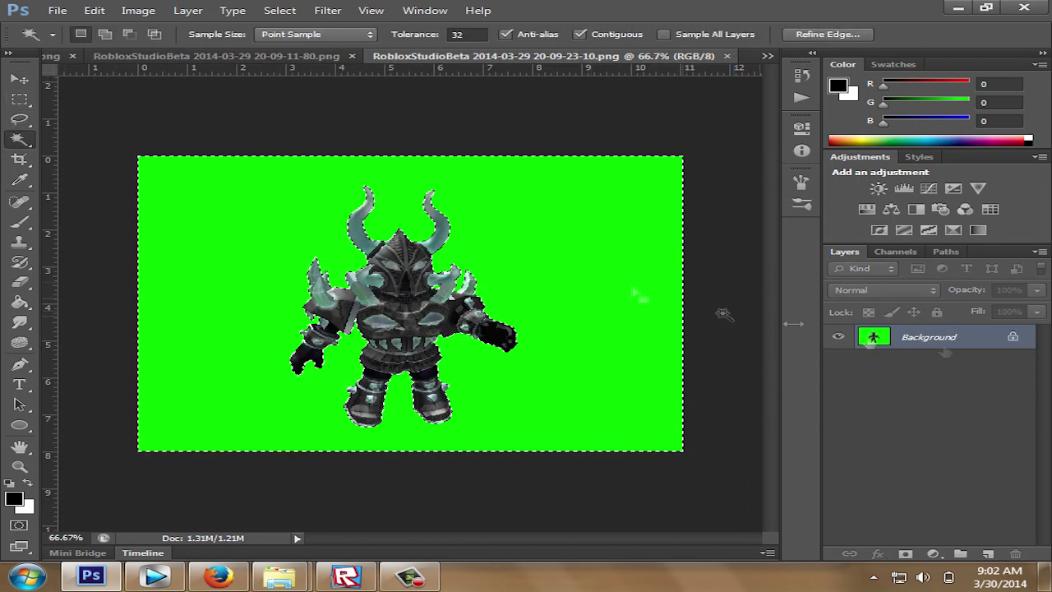
pyautogui.hotkey('ctrl', 'j')
pyautogui.press('Delete')
pyautogui.click(838, 361)
pyautogui.press('m')
pyautogui.moveTo(238, 176); pyautogui.dragTo(559, 430)
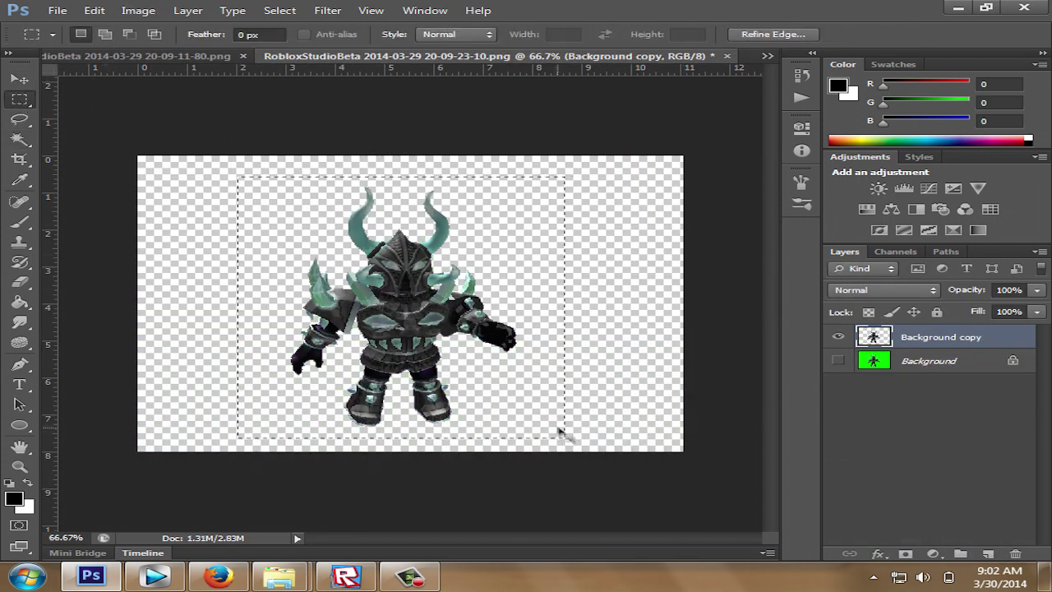
pyautogui.hotkey('ctrl', 'c')
pyautogui.hotkey('ctrl', 'w')
# - Paste the horned knight into the thumbnail with its layer beneath the blue warrior
pyautogui.click(766, 55)
pyautogui.click(493, 74)
pyautogui.hotkey('ctrl', 'v')
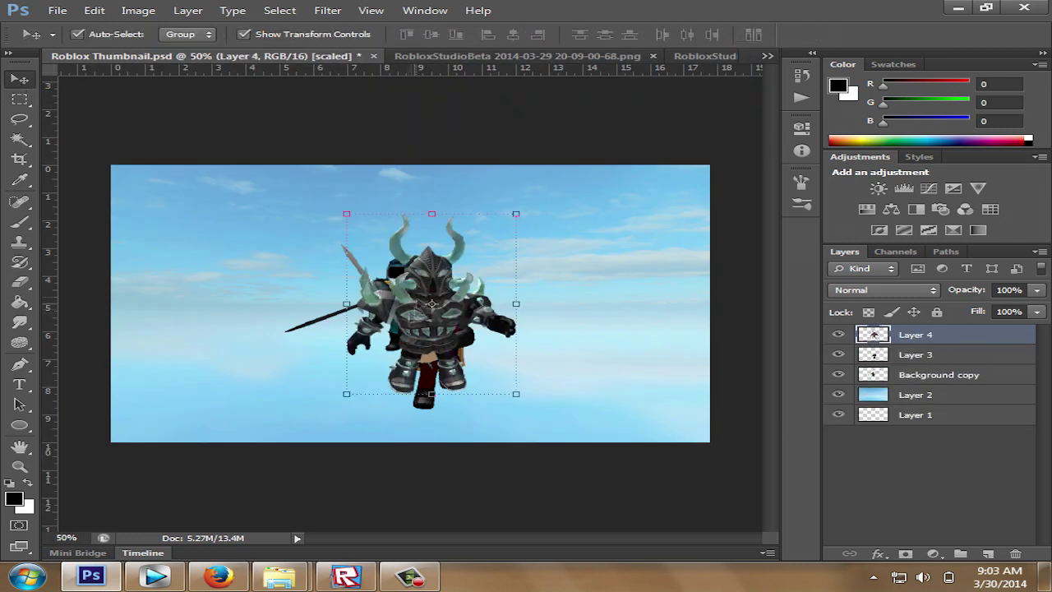
pyautogui.moveTo(916, 334); pyautogui.dragTo(916, 384)
# - Shift the horned knight right, then delete the green sky from a duplicated castle layer
pyautogui.moveTo(461, 272); pyautogui.dragTo(559, 271)
pyautogui.moveTo(698, 55); pyautogui.dragTo(567, 56)
pyautogui.press('w')
pyautogui.click(247, 189)
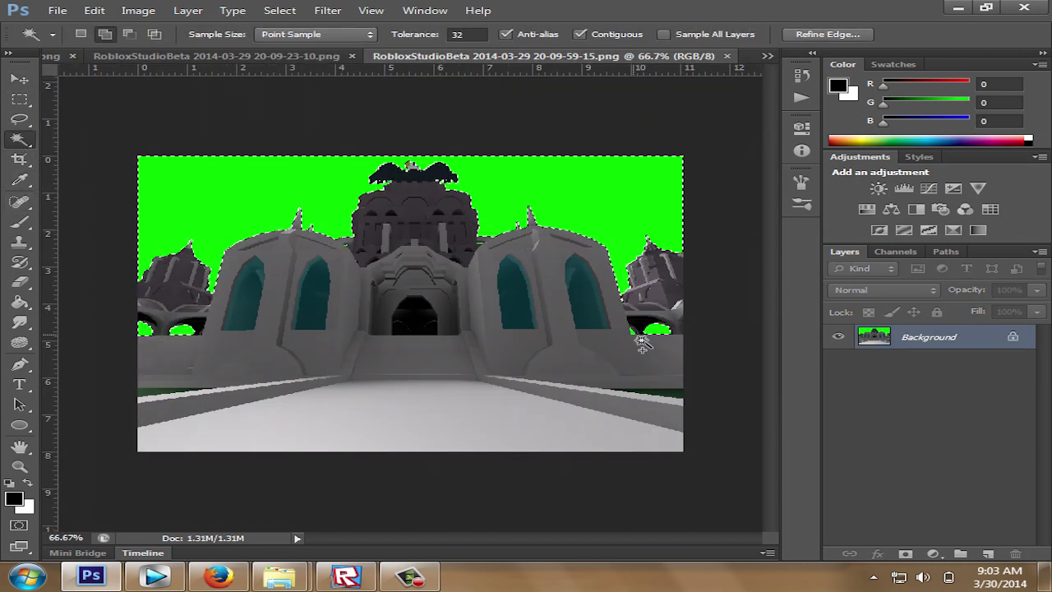
pyautogui.moveTo(928, 337)
pyautogui.mouseDown()
pyautogui.moveTo(904, 440)
pyautogui.moveTo(988, 554)
pyautogui.mouseUp()
pyautogui.press('Delete')
pyautogui.hotkey('ctrl', 'd')
pyautogui.click(838, 361)
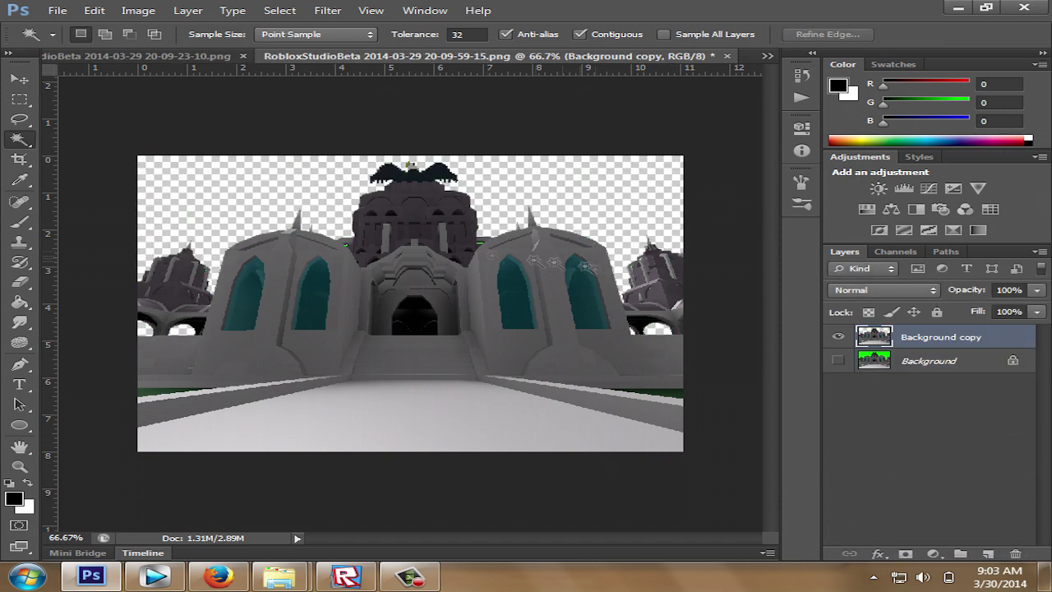
pyautogui.click(378, 239)
pyautogui.scroll(2, 378, 238)
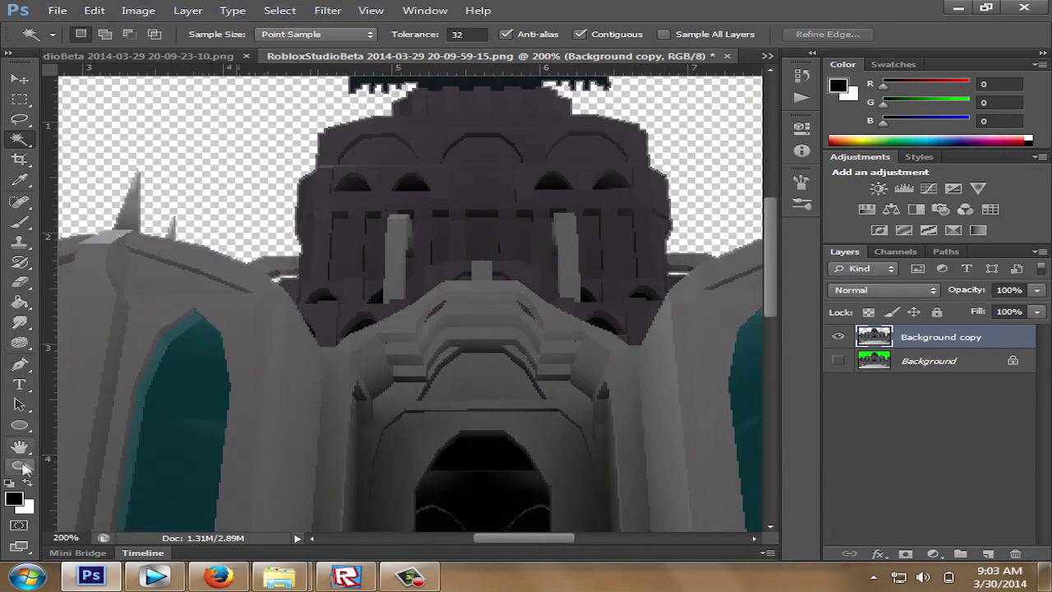
# - Select the whole castle, paste it into the thumbnail, and stretch it to the right edge
pyautogui.click(25, 468)
pyautogui.hotkey('ctrl', '0')
pyautogui.press('m')
pyautogui.moveTo(64, 114); pyautogui.dragTo(1040, 533)
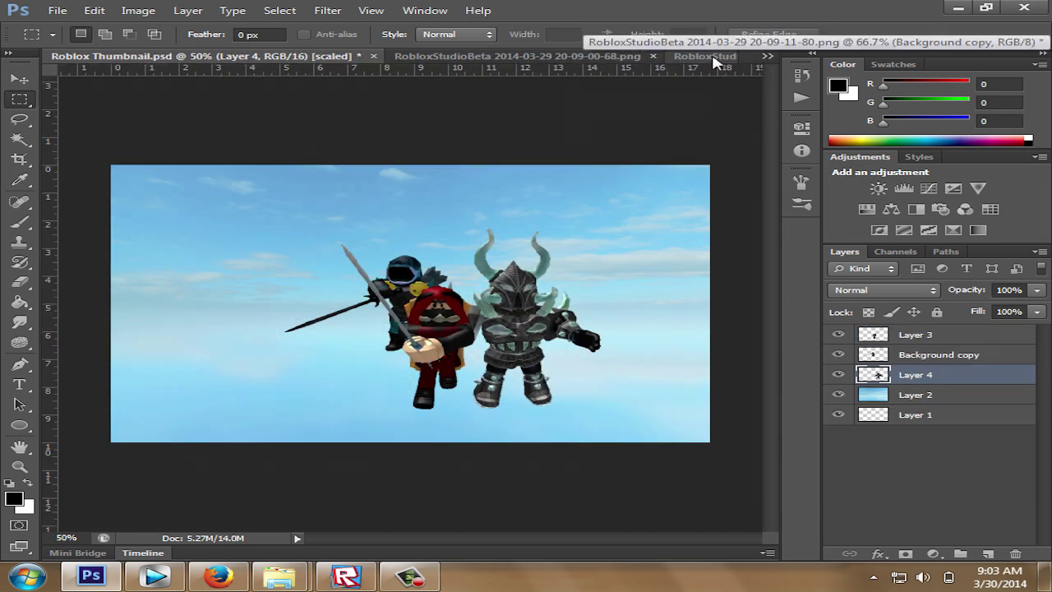
pyautogui.hotkey('ctrl', 'v')
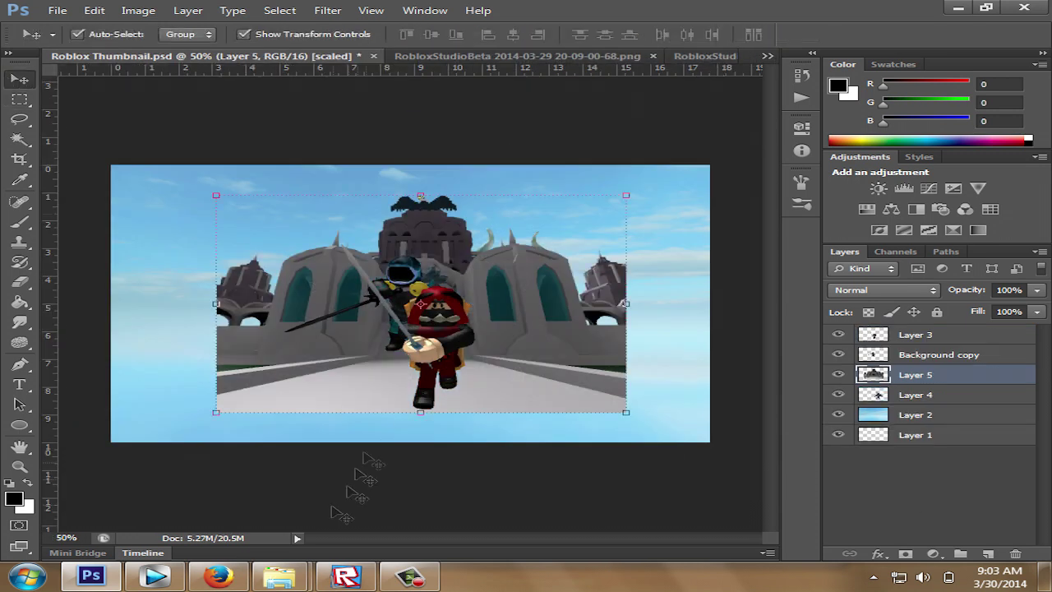
pyautogui.moveTo(626, 303); pyautogui.dragTo(711, 303)
# - Stretch the castle to the canvas's top-left corner and move the knight layer above it
pyautogui.moveTo(215, 194); pyautogui.dragTo(113, 167)
pyautogui.press('v')
pyautogui.press('Return')
pyautogui.click(915, 395)
pyautogui.moveTo(915, 395); pyautogui.dragTo(929, 365)
# - Reposition the blue and red warriors, enlarging the red warrior to about 175% in the centre
pyautogui.click(913, 334)
pyautogui.moveTo(402, 296); pyautogui.dragTo(326, 356)
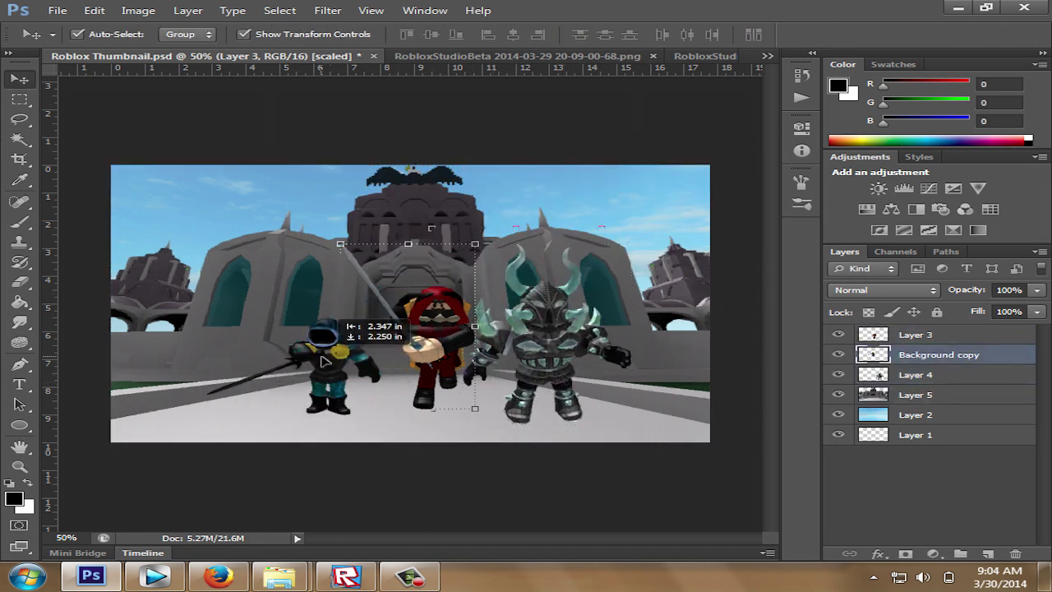
pyautogui.moveTo(440, 329); pyautogui.dragTo(330, 286)
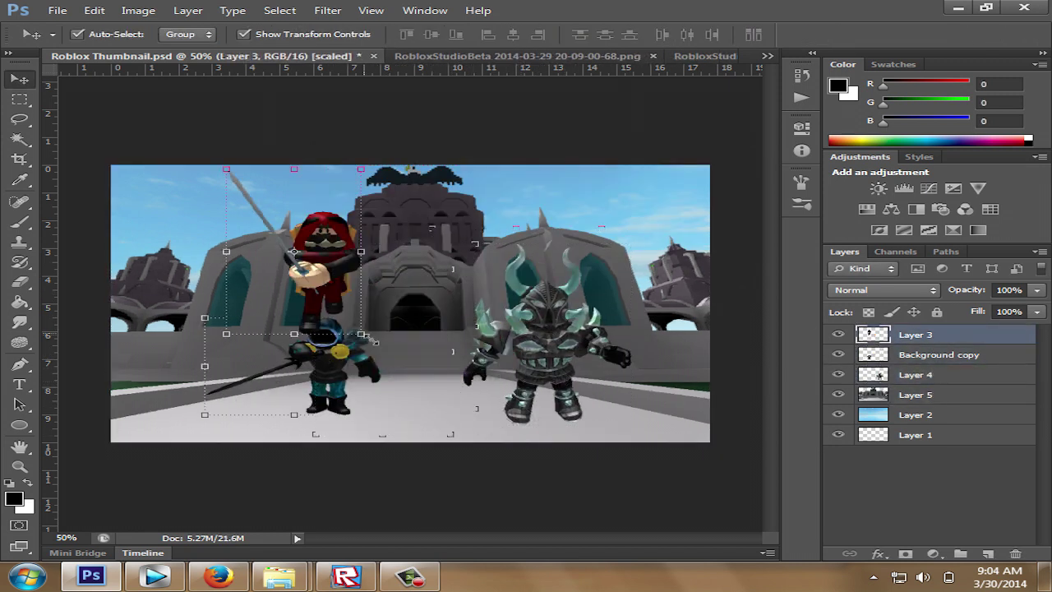
pyautogui.moveTo(366, 364); pyautogui.dragTo(467, 489)
pyautogui.moveTo(411, 395); pyautogui.dragTo(420, 384)
pyautogui.click(22, 80)
pyautogui.press('Return')
pyautogui.click(324, 362)
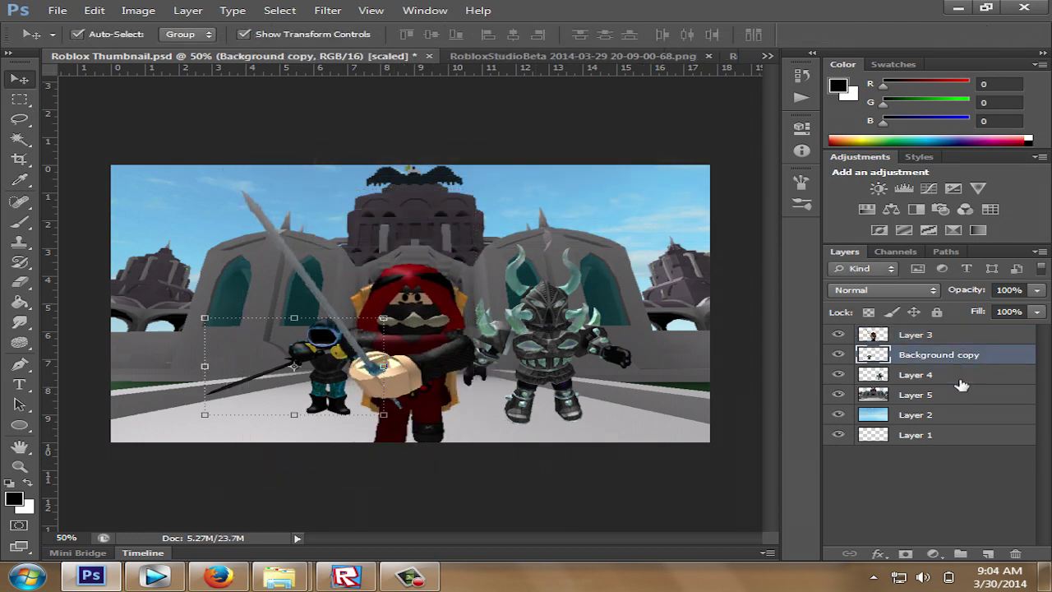
# - Shrink the horned knight and select the sky layer
pyautogui.click(542, 354)
pyautogui.moveTo(632, 244); pyautogui.dragTo(615, 260)
pyautogui.click(433, 244)
pyautogui.press('Return')
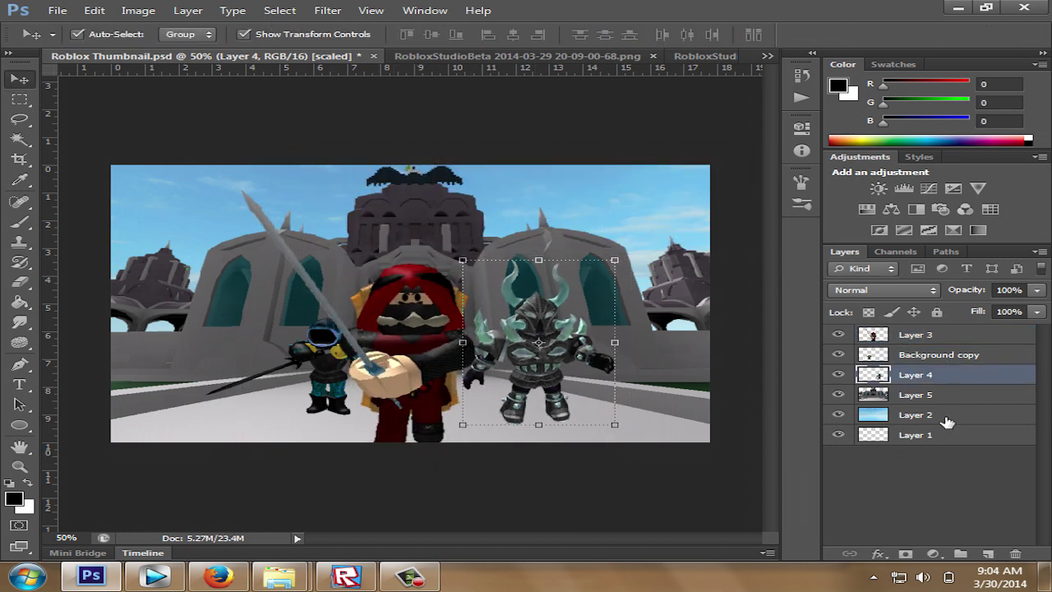
pyautogui.click(765, 333)
pyautogui.click(949, 414)
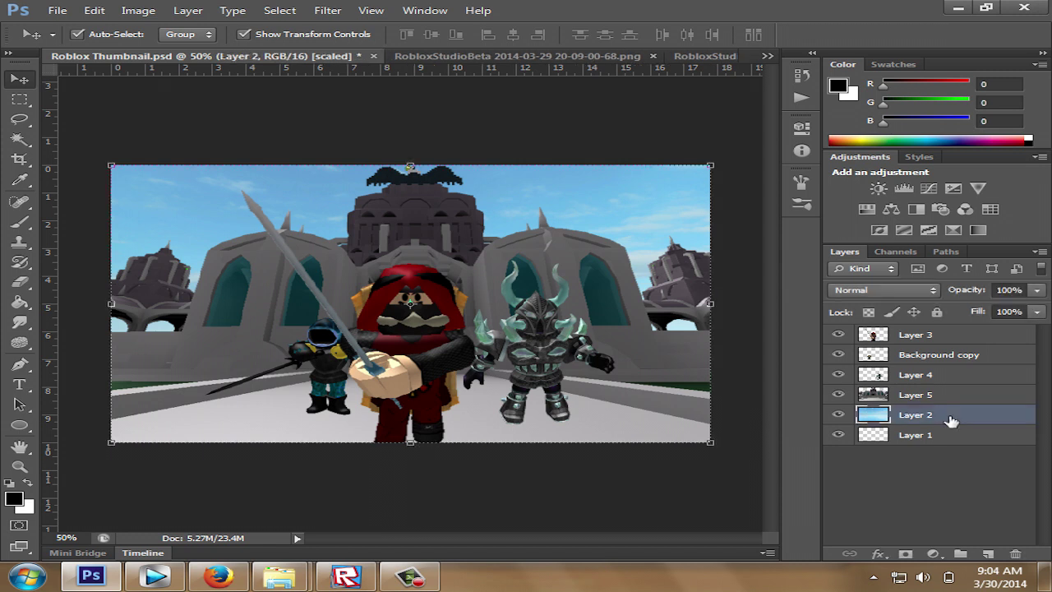
pyautogui.click(138, 10)
# - Apply Color Balance to the sky: midtones fully toward yellow, highlights toward red
pyautogui.moveTo(188, 47)
pyautogui.click(422, 165)
pyautogui.moveTo(654, 378); pyautogui.dragTo(552, 377)
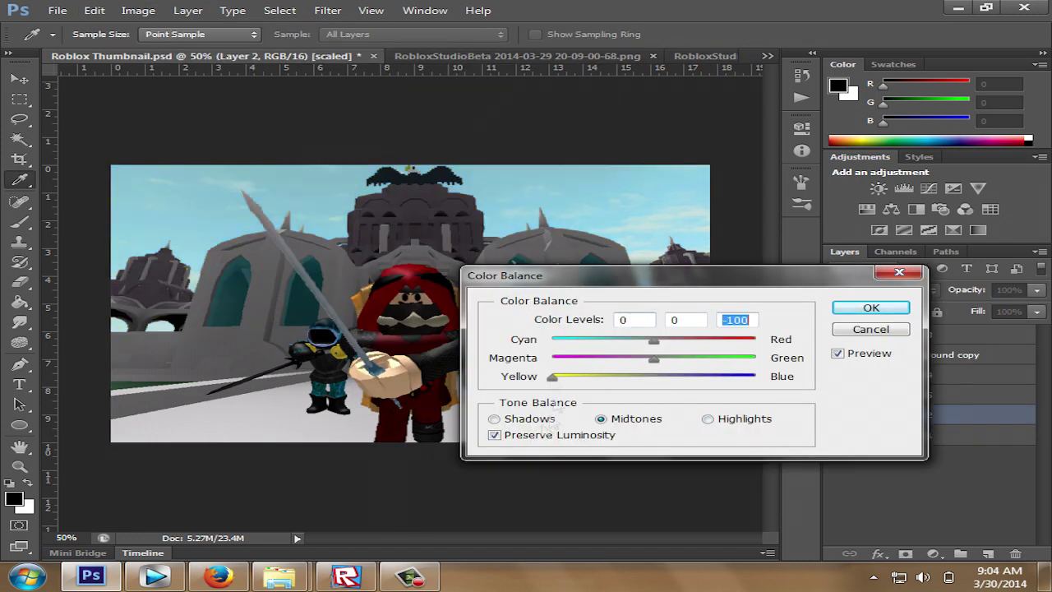
pyautogui.click(707, 419)
pyautogui.moveTo(654, 358); pyautogui.dragTo(731, 340)
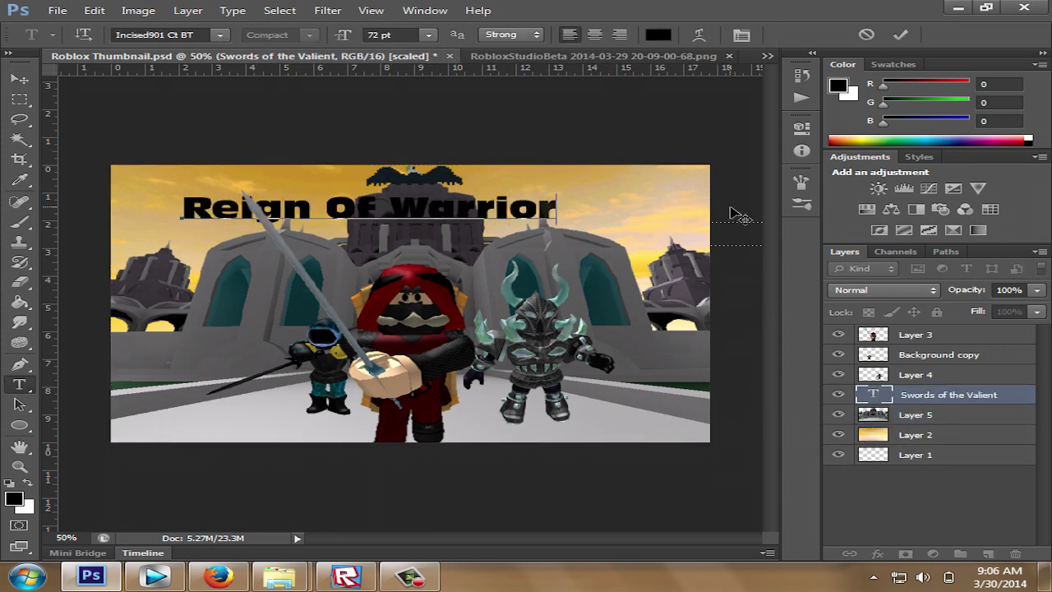
# - Give the 'Reign Of Warriors' title a white Color Overlay and Drop Shadow, then enlarge it
pyautogui.click(20, 78)
pyautogui.doubleClick(1015, 394)
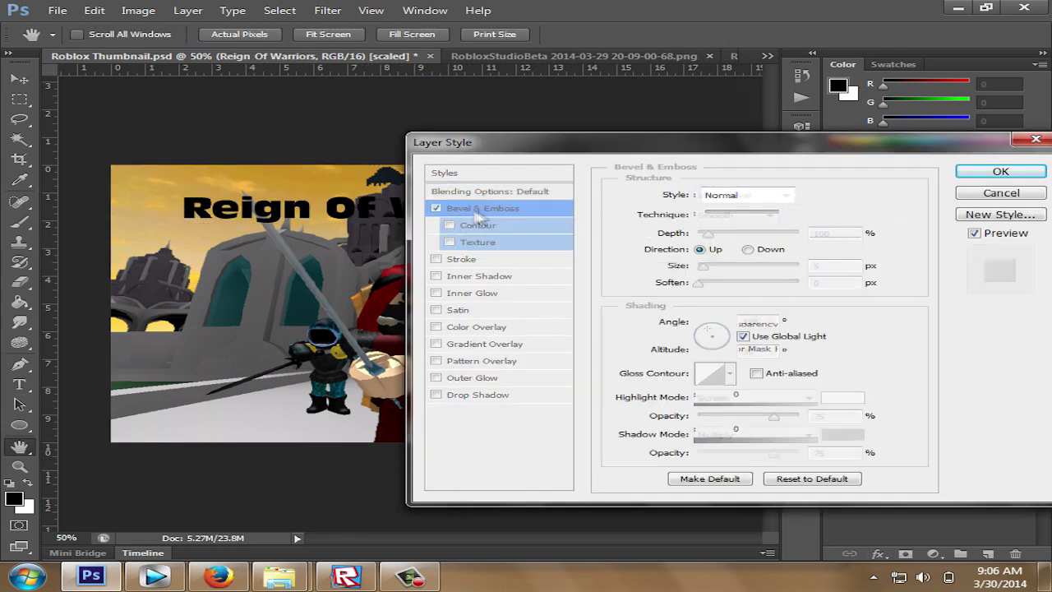
pyautogui.click(474, 329)
pyautogui.click(834, 195)
pyautogui.click(808, 156)
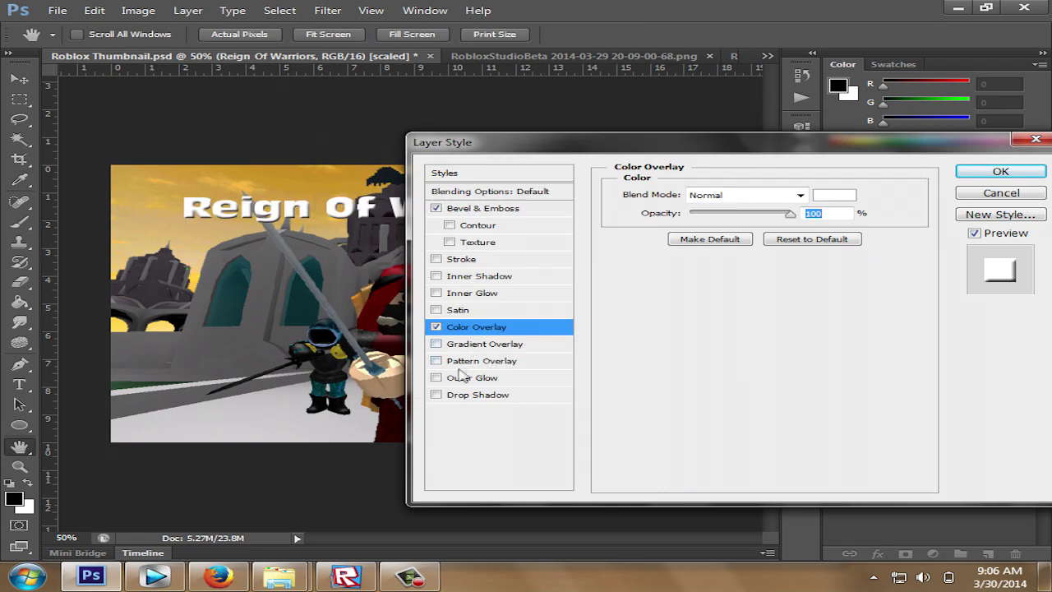
pyautogui.click(437, 395)
pyautogui.click(1001, 171)
pyautogui.hotkey('ctrl', 't')
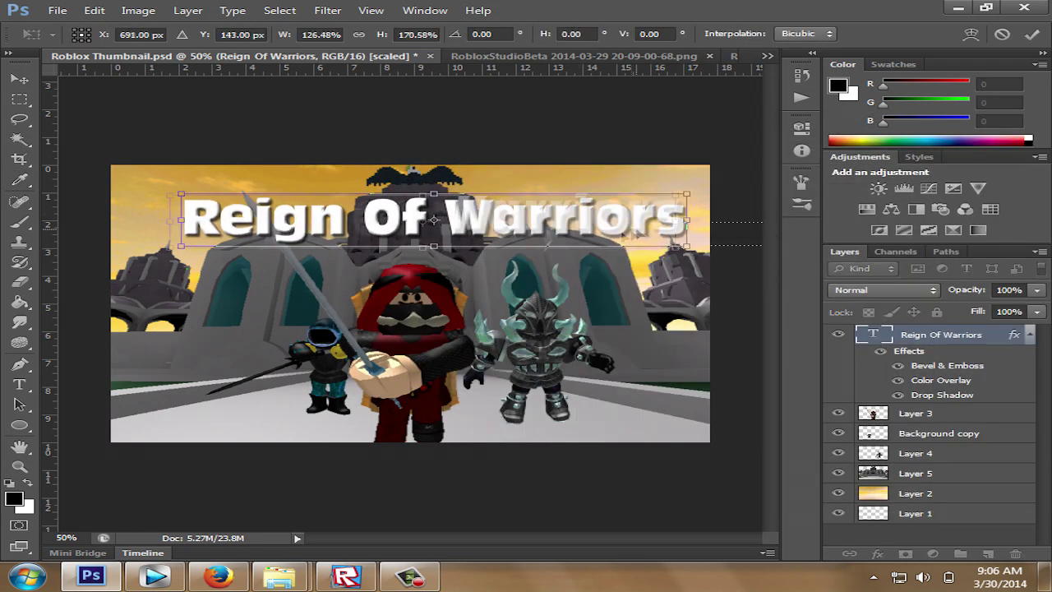